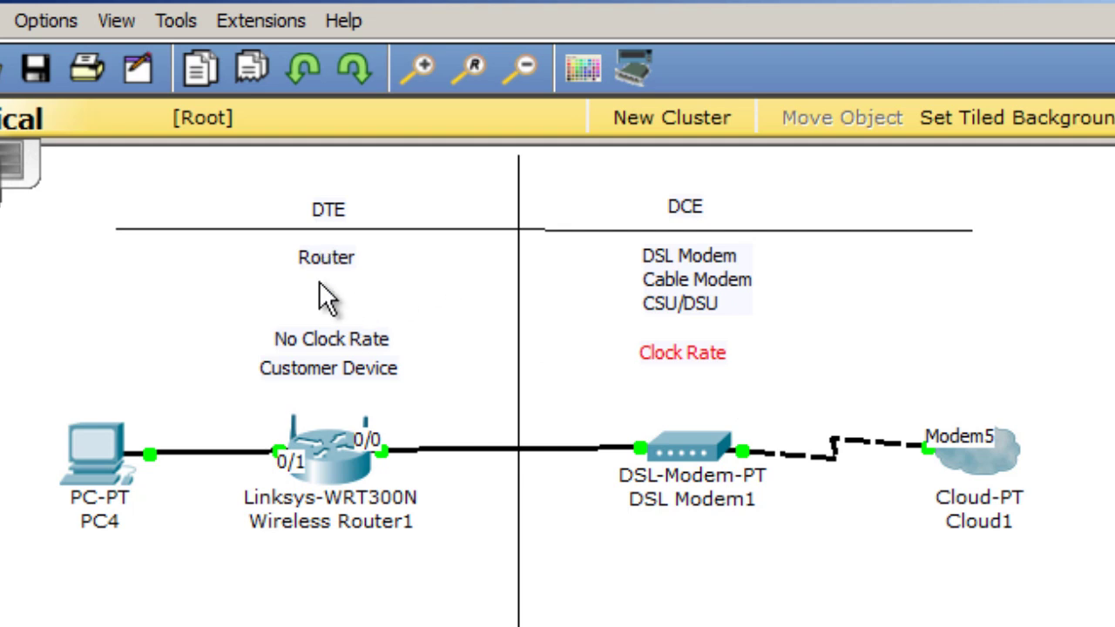
Put the Service Provider Device note under Clock Rate and place 1841 Router0 below Wireless Router1.
{"action": "left_click_drag", "start_coordinate": [328, 369], "coordinate": [328, 382]}
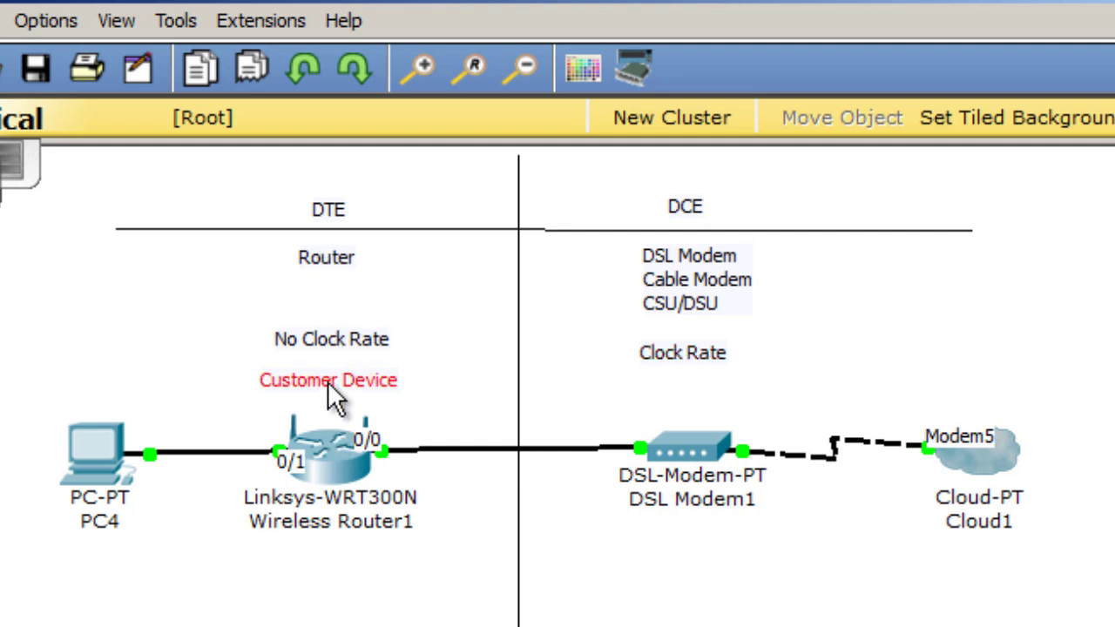
{"action": "double_click", "coordinate": [329, 261]}
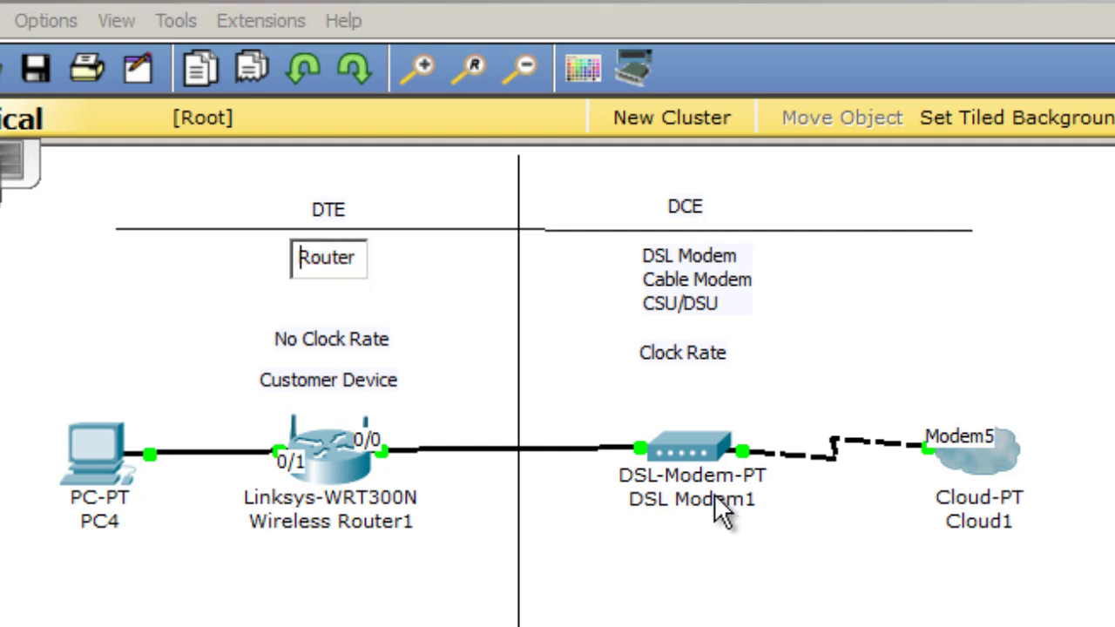
{"action": "left_click_drag", "start_coordinate": [705, 623], "coordinate": [699, 408]}
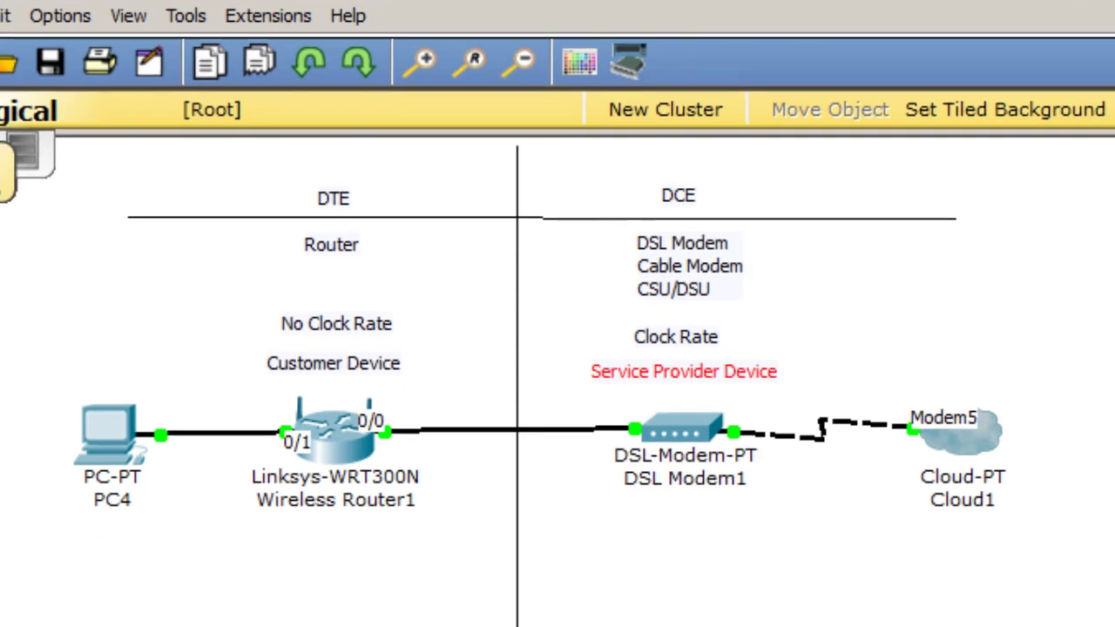
{"action": "left_click_drag", "start_coordinate": [328, 626], "coordinate": [320, 626]}
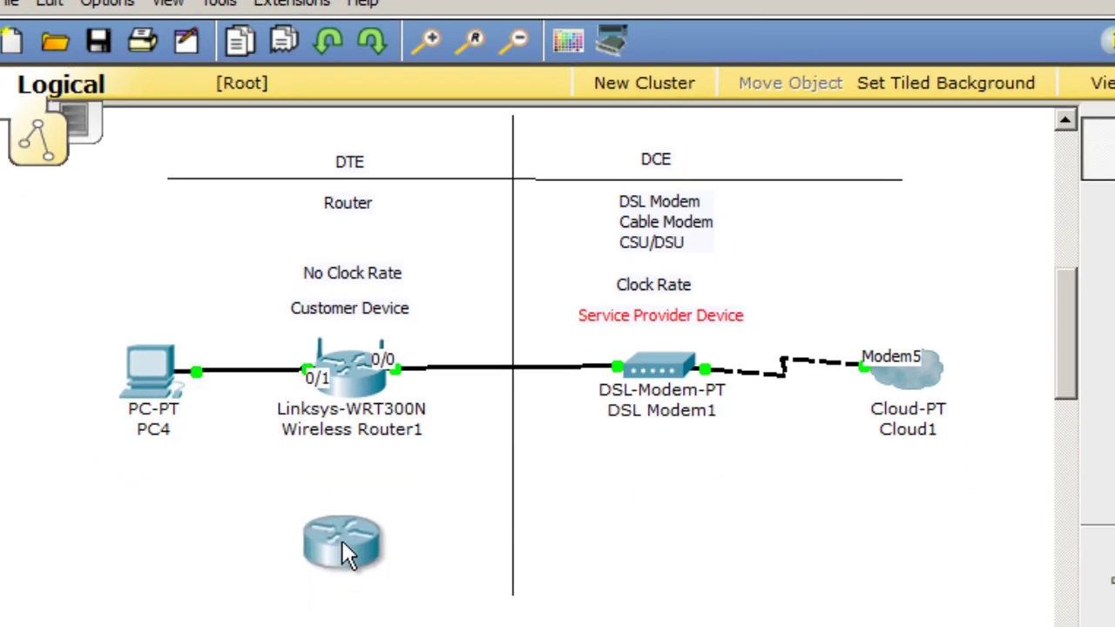
{"action": "left_click_drag", "start_coordinate": [341, 540], "coordinate": [351, 540]}
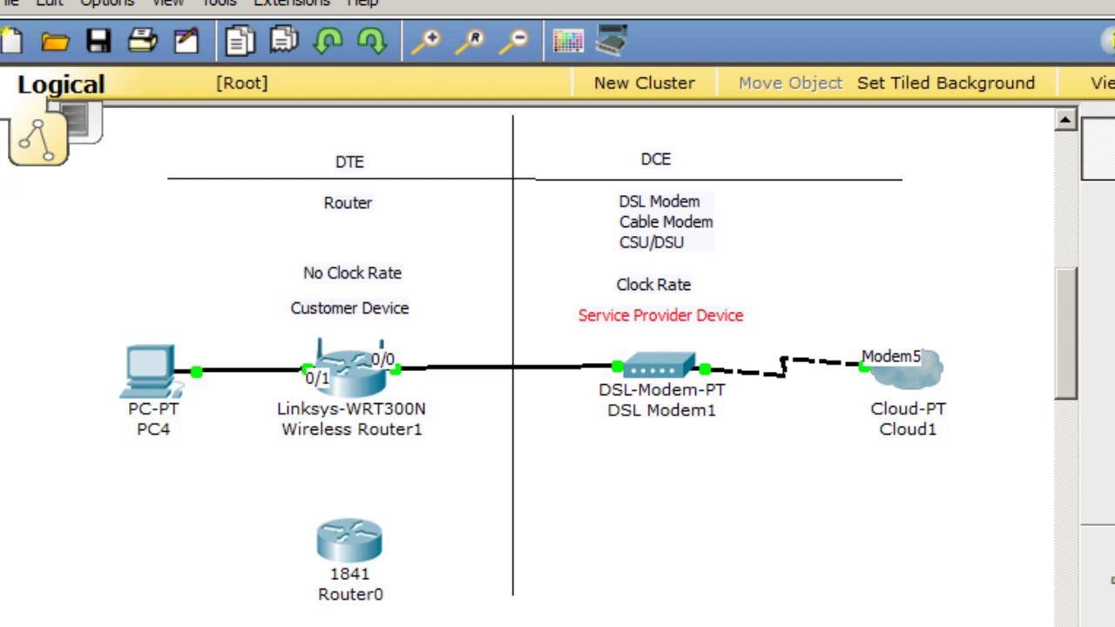
Add 1841 Router1 and link its Se0/0/0 to Router0 Se0/0/0 with a Serial DCE cable.
{"action": "left_click", "coordinate": [662, 558]}
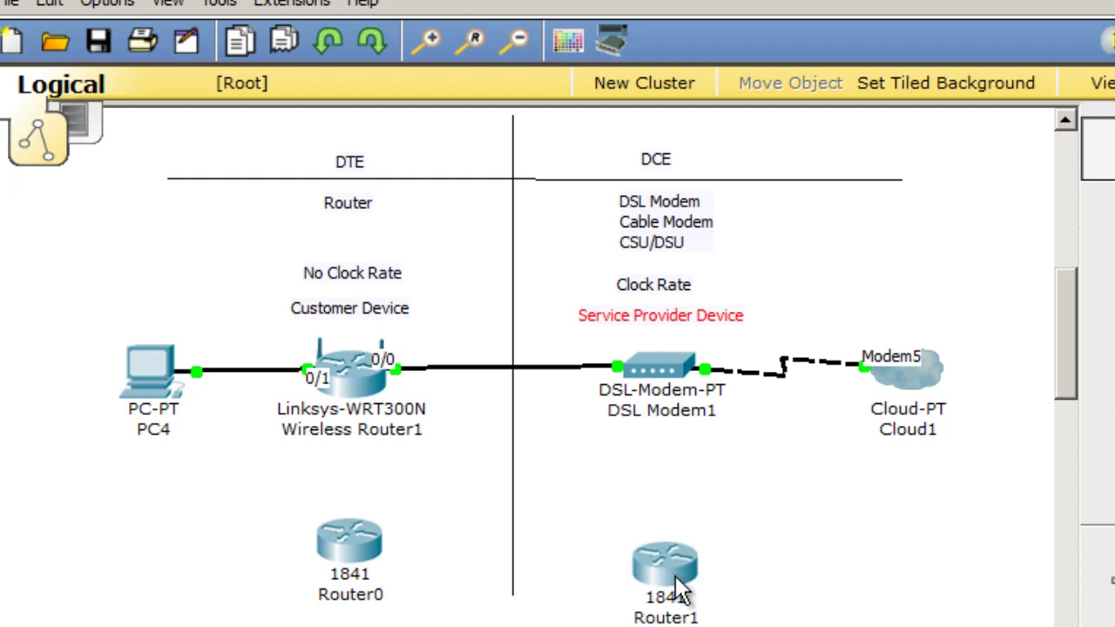
{"action": "left_click_drag", "start_coordinate": [673, 557], "coordinate": [671, 546]}
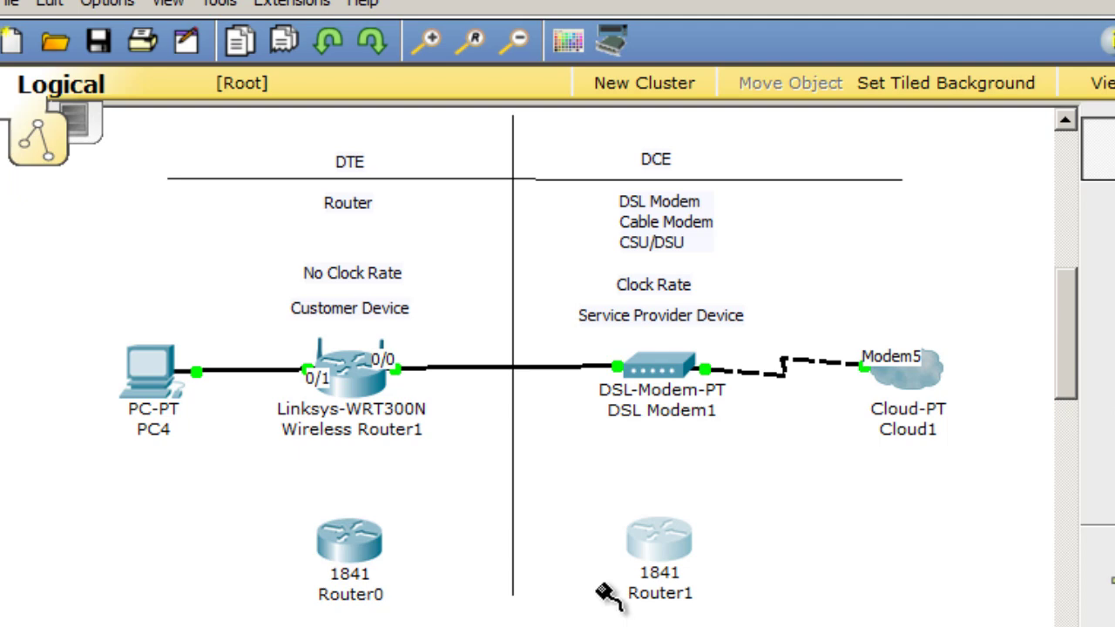
{"action": "left_click", "coordinate": [649, 544]}
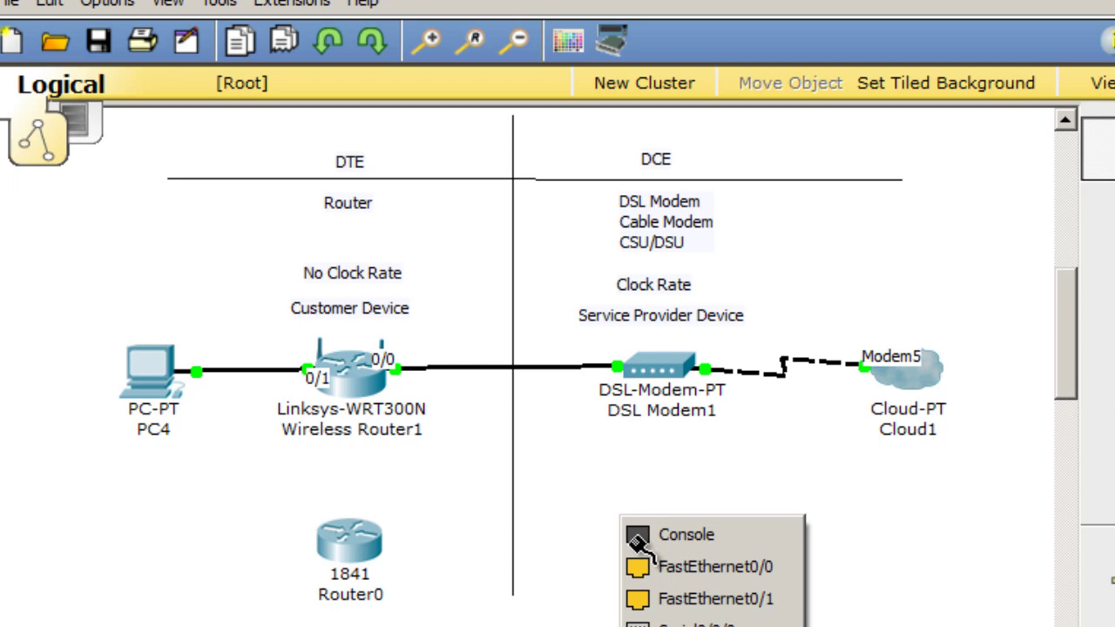
{"action": "left_click", "coordinate": [640, 621]}
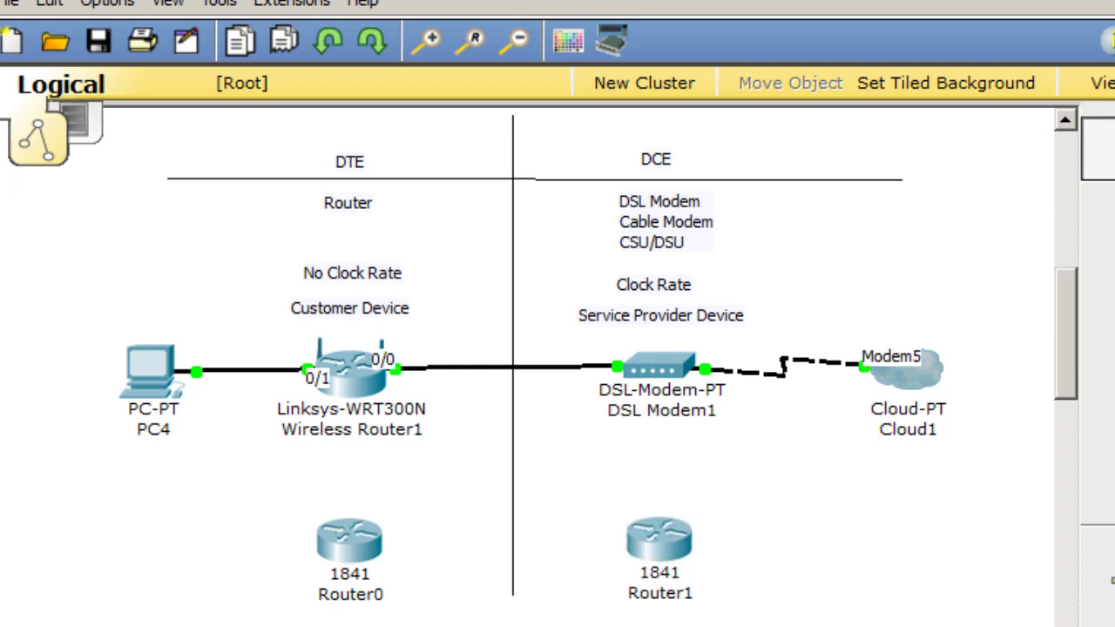
{"action": "left_click", "coordinate": [371, 546]}
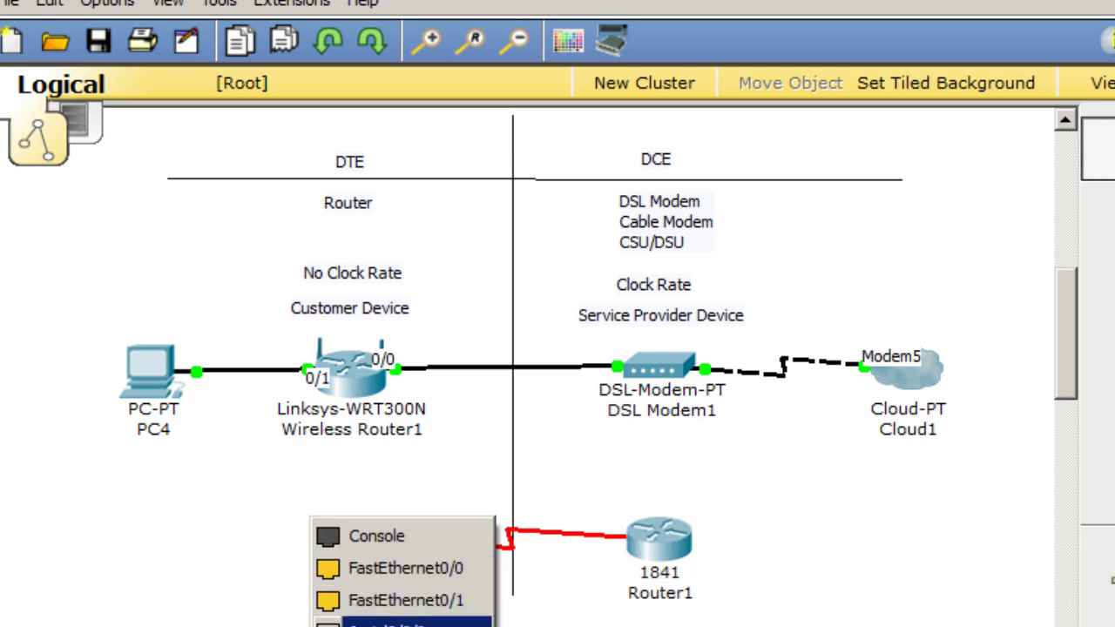
{"action": "left_click", "coordinate": [357, 624]}
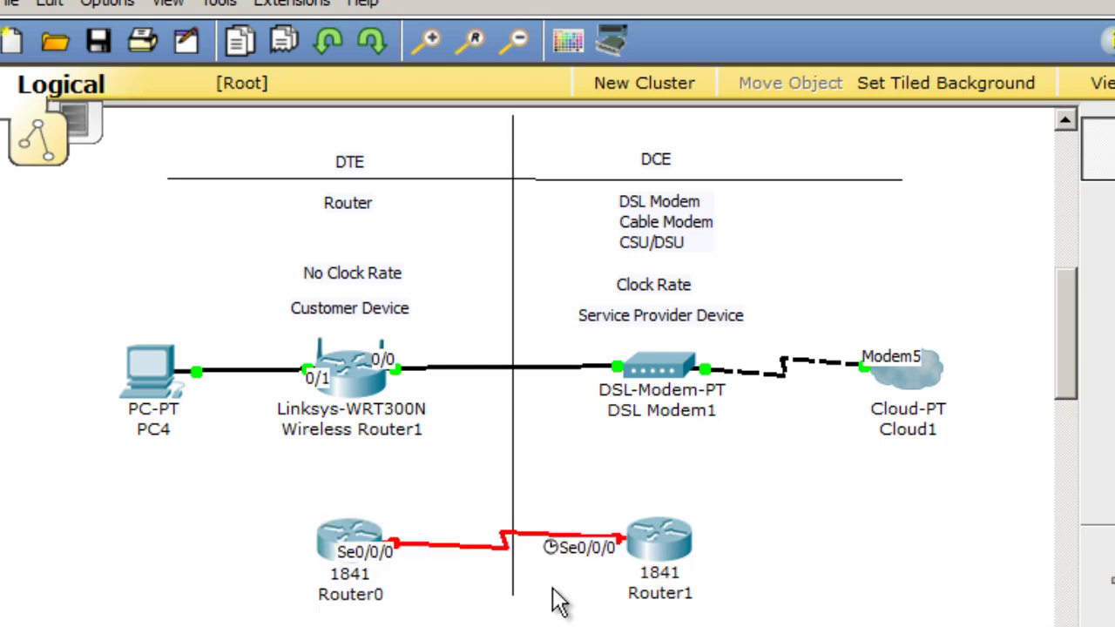
{"action": "mouse_move", "coordinate": [659, 565]}
{"action": "left_mouse_down"}
{"action": "mouse_move", "coordinate": [685, 555]}
{"action": "mouse_move", "coordinate": [667, 556]}
{"action": "left_mouse_up"}
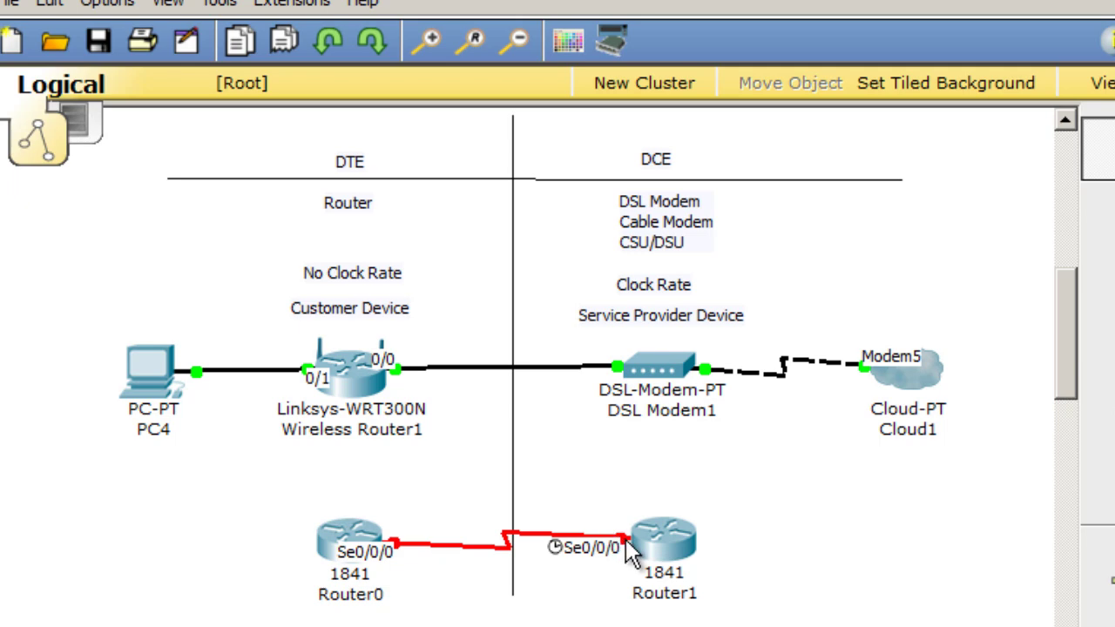
Move the Clock rate note above Router1's serial port and add PC5 at the lower left.
{"action": "mouse_move", "coordinate": [663, 549]}
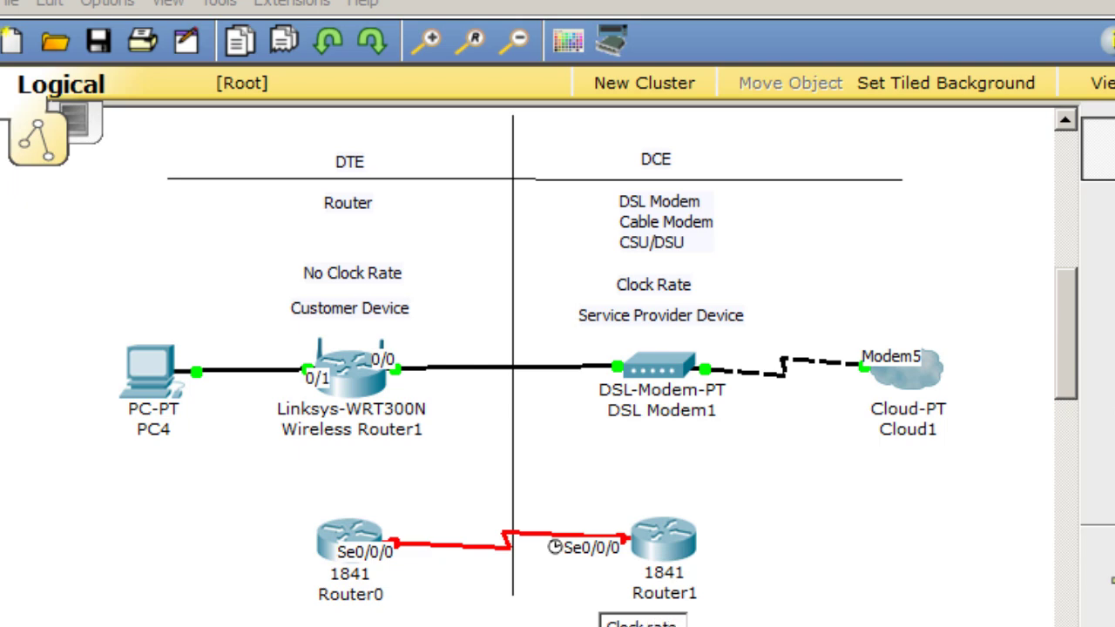
{"action": "left_click_drag", "start_coordinate": [642, 624], "coordinate": [605, 520]}
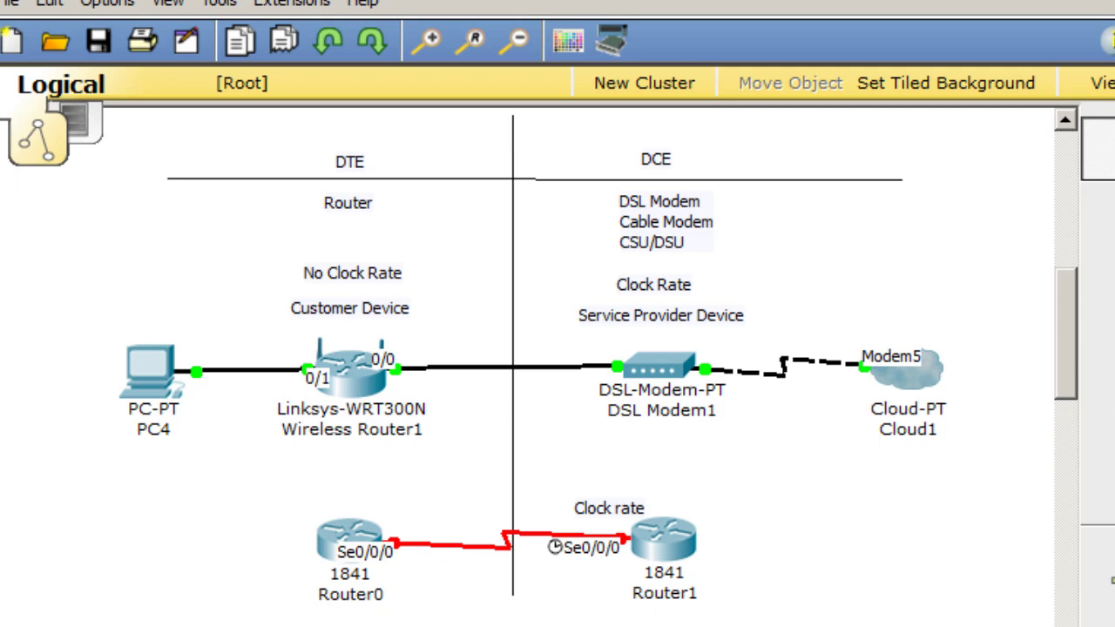
{"action": "left_click", "coordinate": [155, 561]}
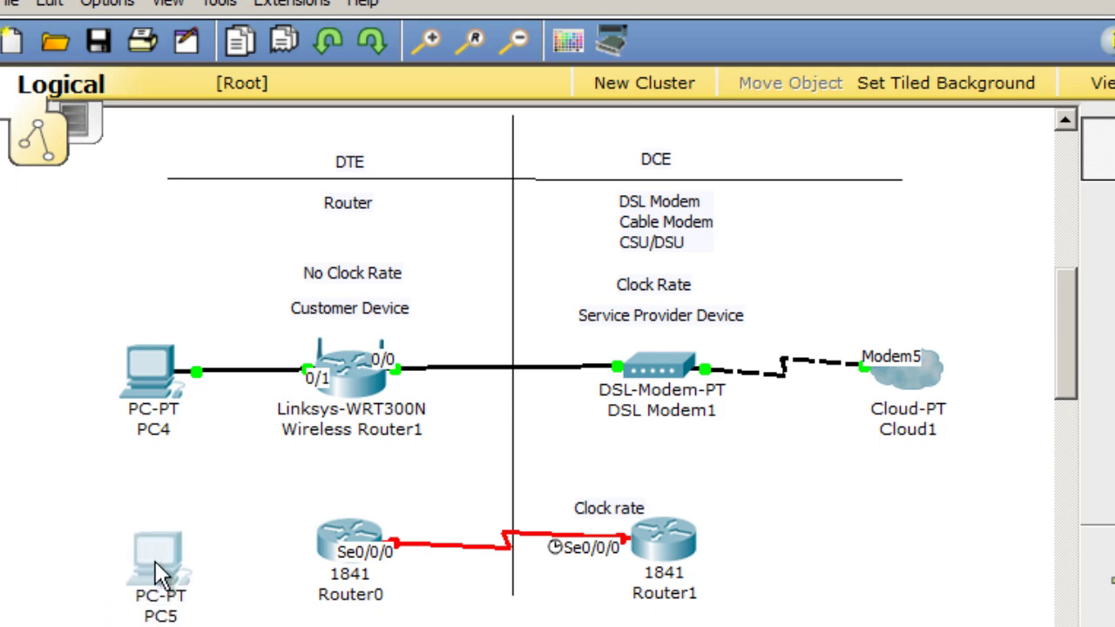
{"action": "left_click_drag", "start_coordinate": [155, 561], "coordinate": [154, 552]}
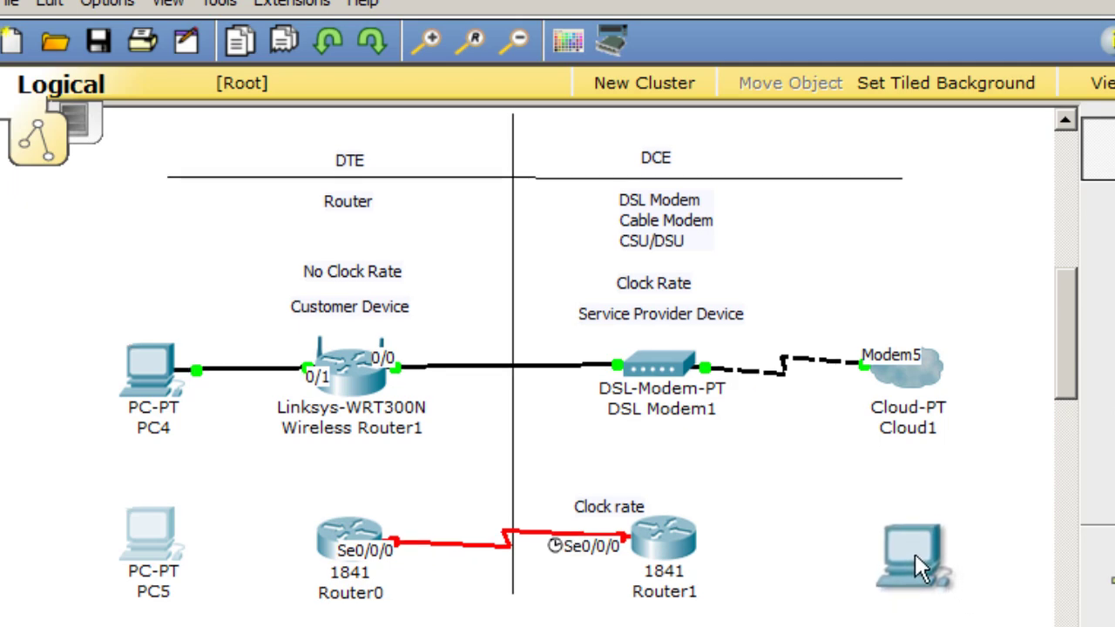
Add PC6 at the lower right and place a Cloud-PT below the serial link.
{"action": "left_click", "coordinate": [915, 553]}
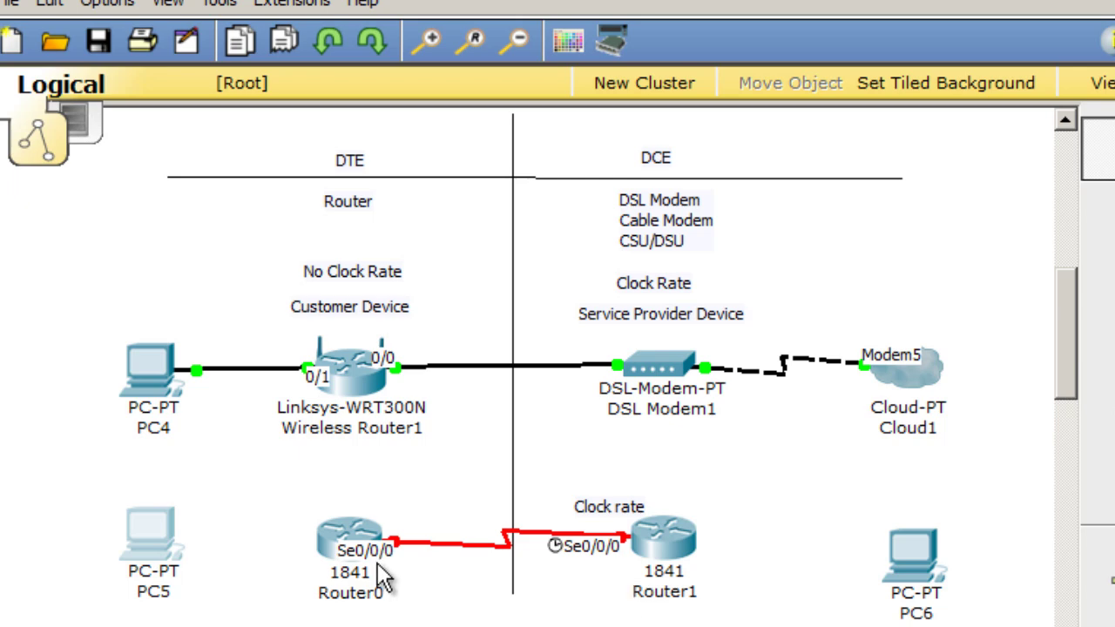
{"action": "mouse_move", "coordinate": [654, 588]}
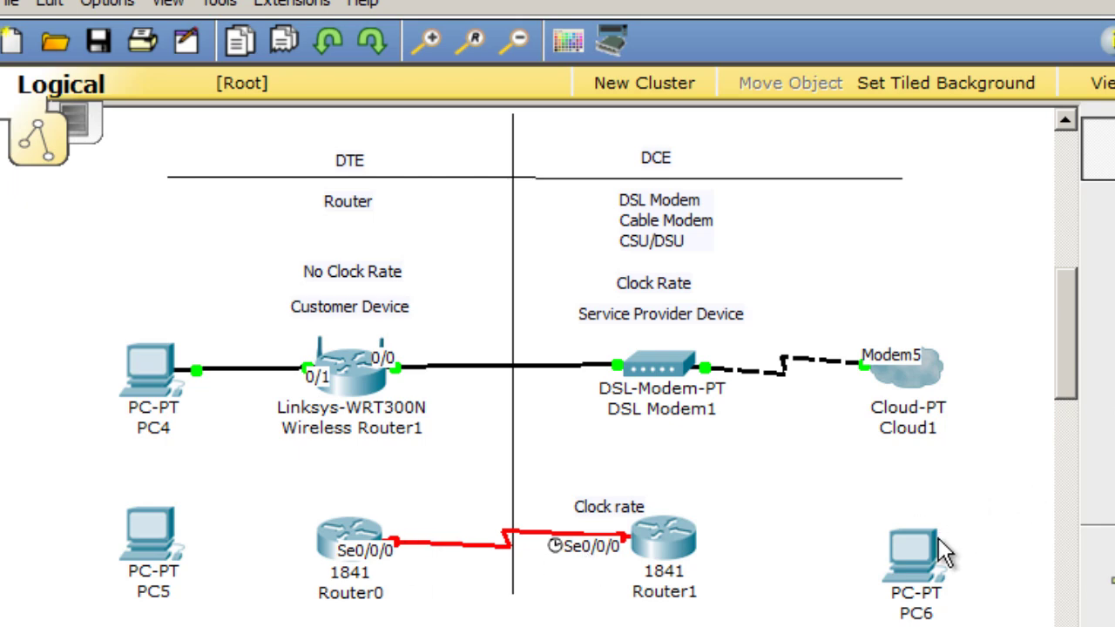
{"action": "left_click_drag", "start_coordinate": [945, 550], "coordinate": [912, 535]}
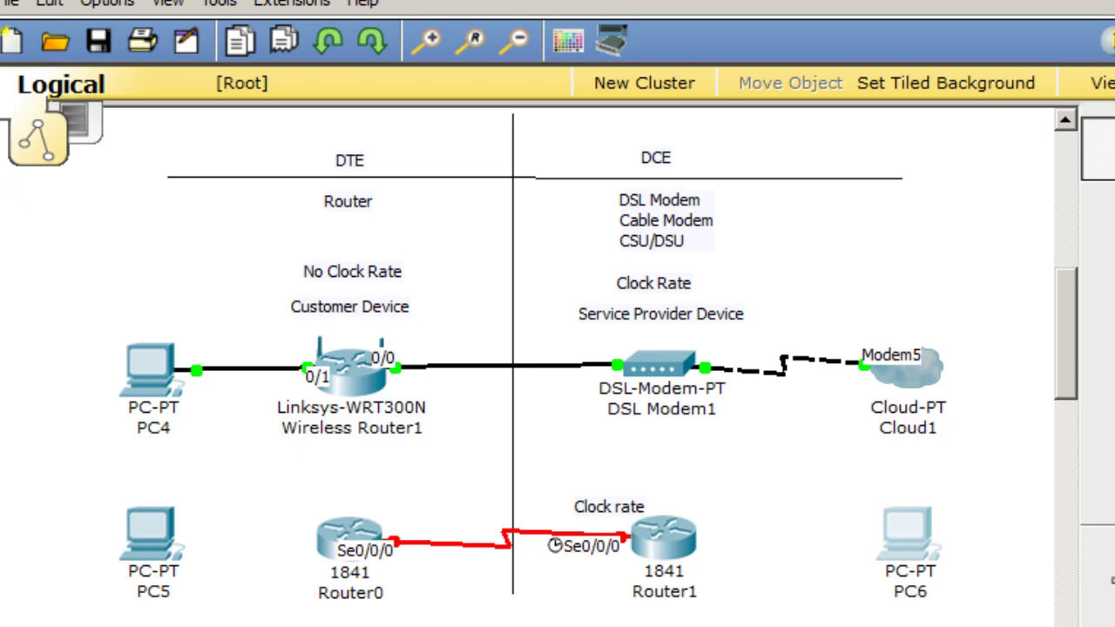
{"action": "left_click_drag", "start_coordinate": [492, 626], "coordinate": [488, 601]}
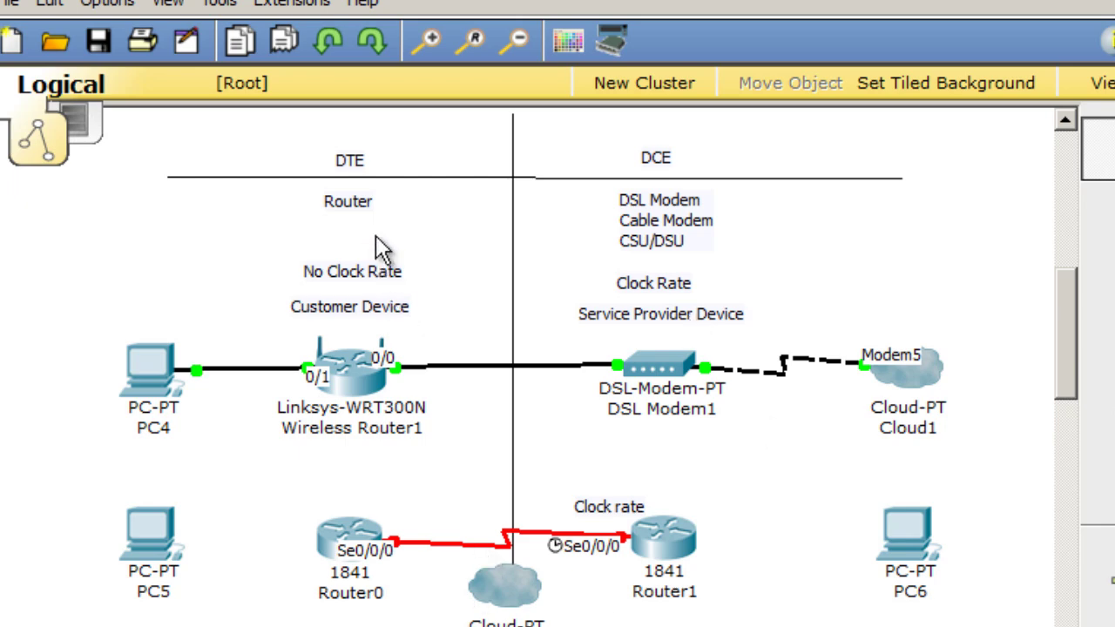
Respace the Router, No Clock Rate and Customer Device notes closer together under DTE.
{"action": "left_click_drag", "start_coordinate": [345, 205], "coordinate": [350, 210]}
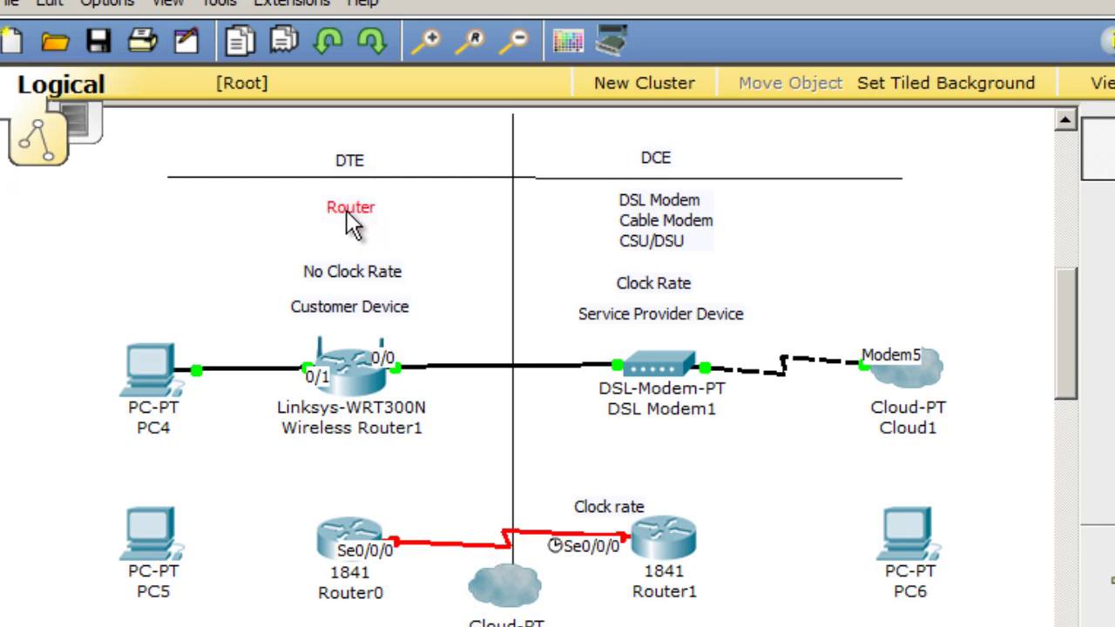
{"action": "left_click_drag", "start_coordinate": [369, 277], "coordinate": [371, 253]}
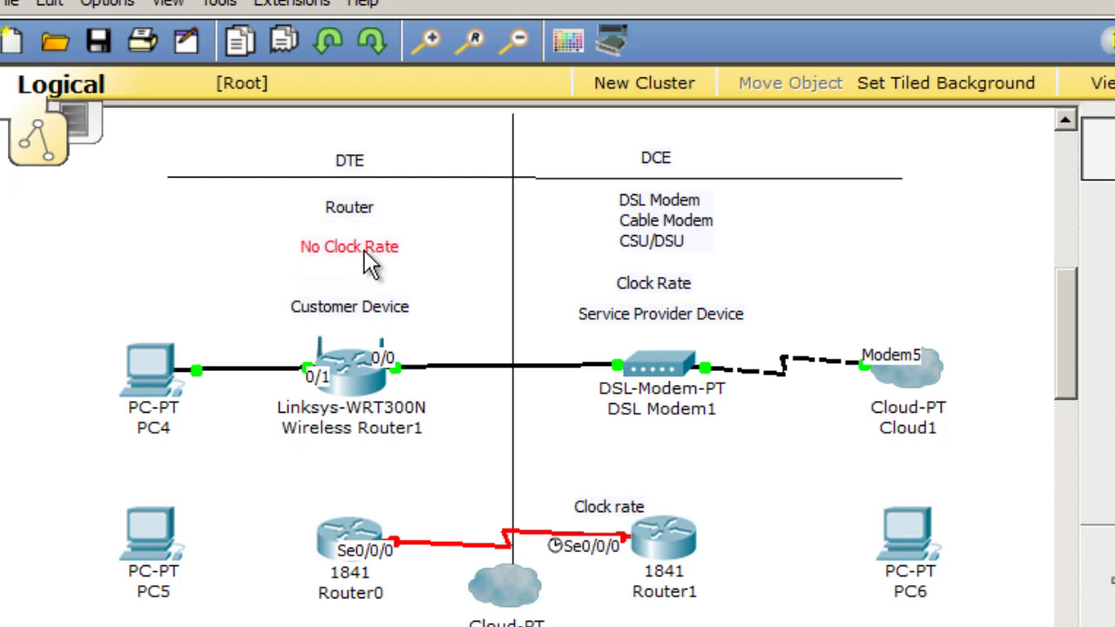
{"action": "left_click_drag", "start_coordinate": [363, 307], "coordinate": [365, 298]}
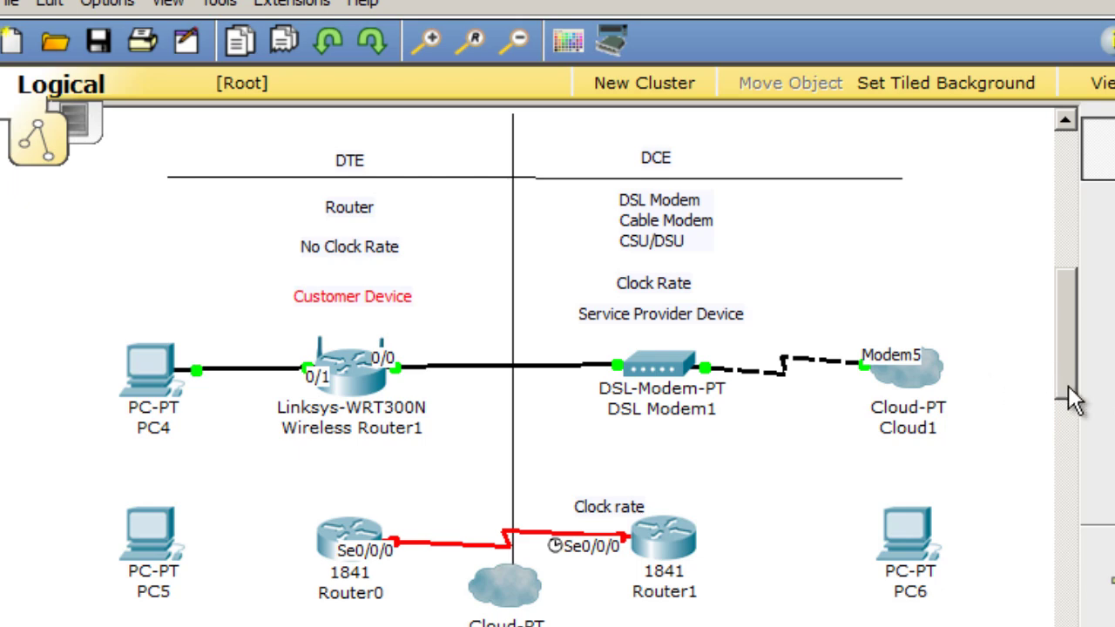
{"action": "left_click_drag", "start_coordinate": [1068, 385], "coordinate": [1055, 251]}
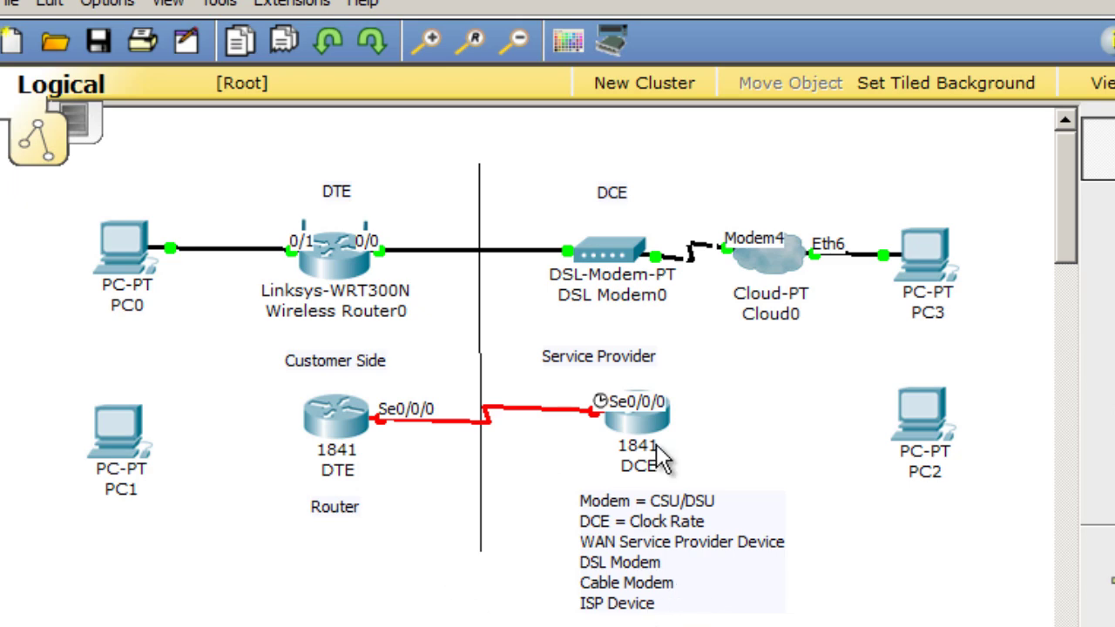
{"action": "mouse_move", "coordinate": [658, 446]}
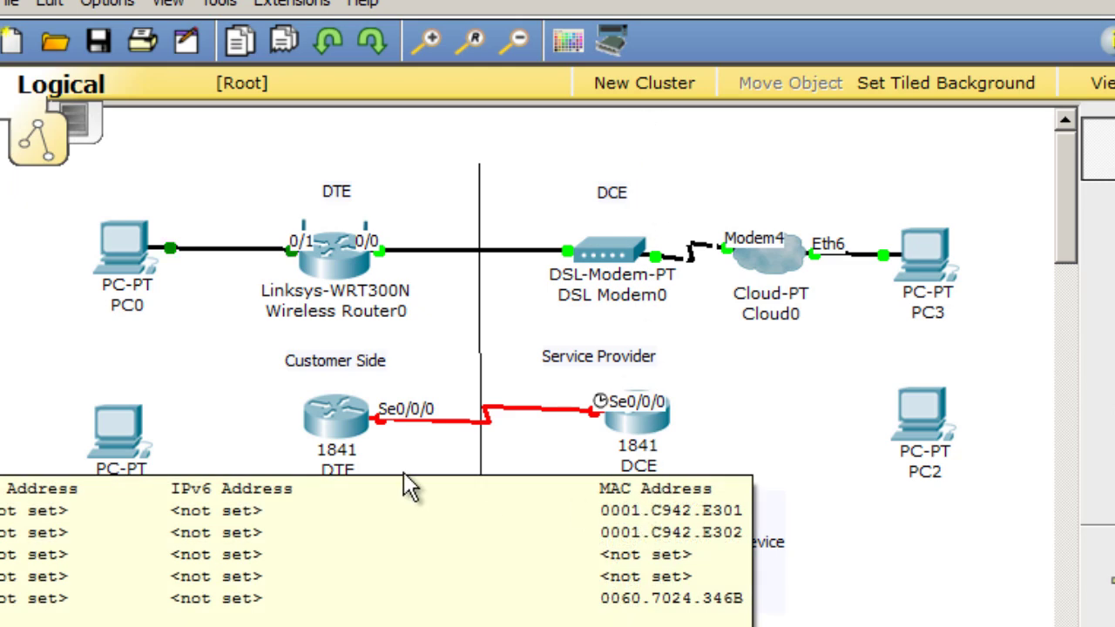
{"action": "mouse_move", "coordinate": [334, 242]}
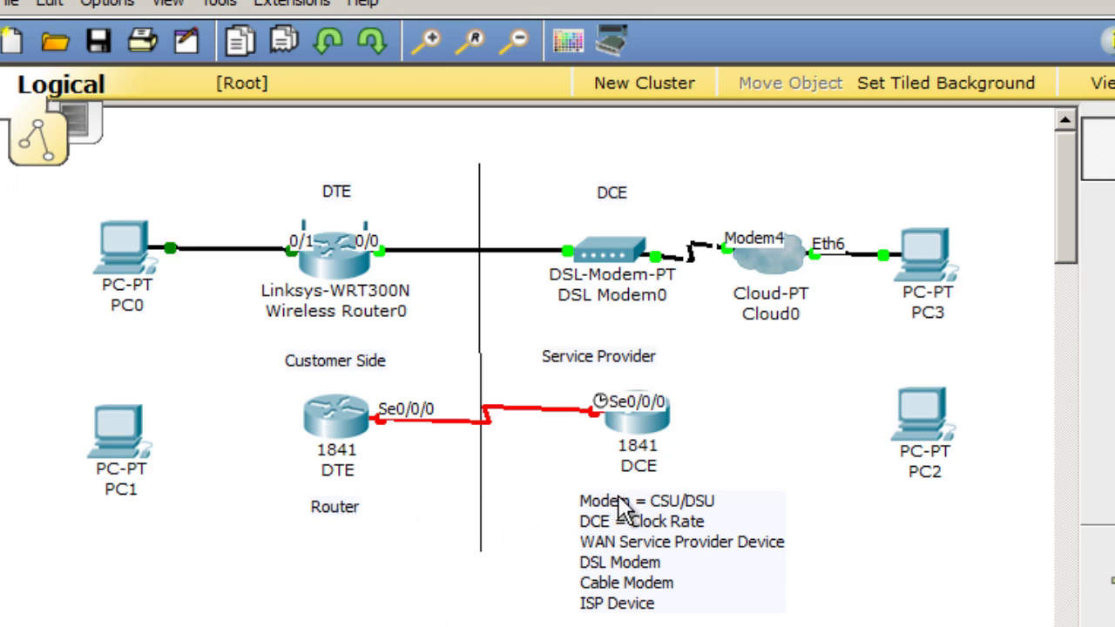
{"action": "left_click_drag", "start_coordinate": [1074, 196], "coordinate": [1071, 329]}
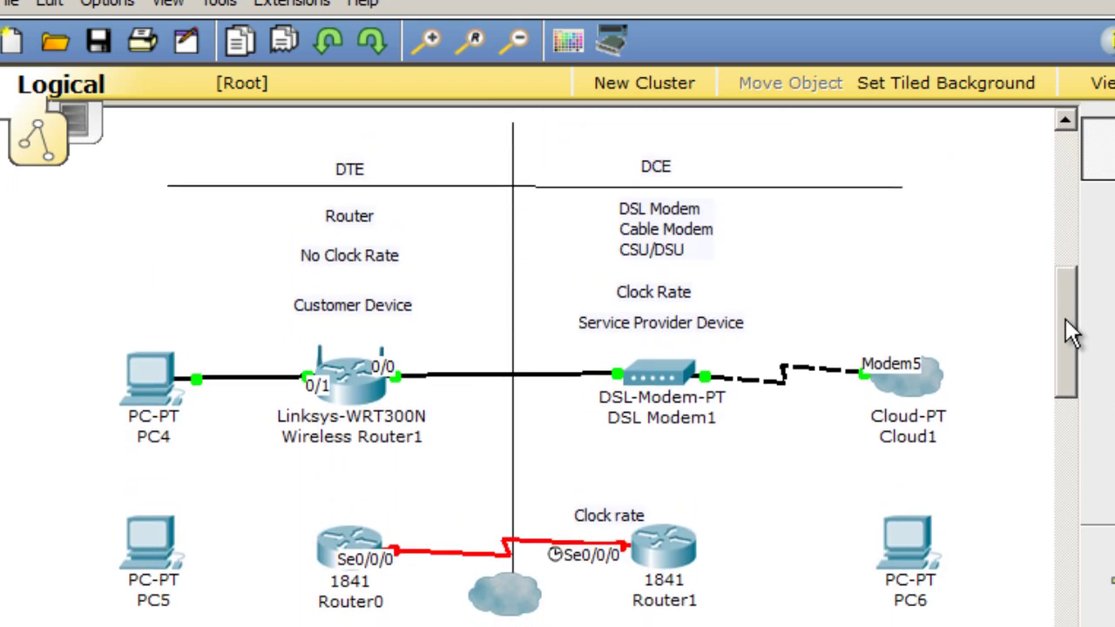
Rename Router0 to 'DTE - Router'.
{"action": "left_click", "coordinate": [352, 602]}
{"action": "left_click_drag", "start_coordinate": [375, 601], "coordinate": [277, 617]}
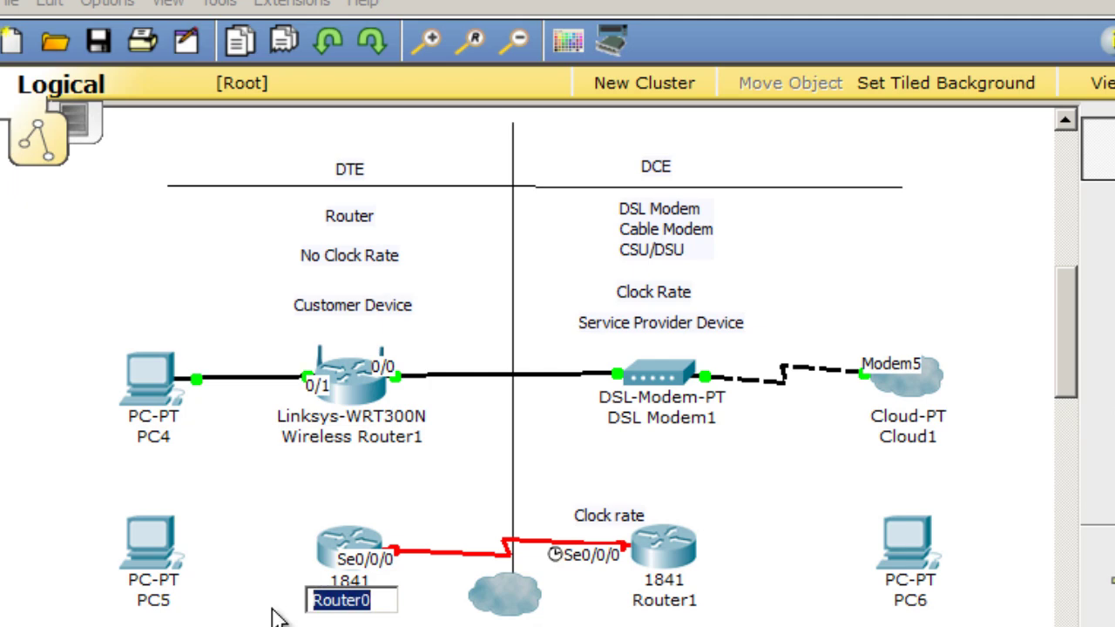
{"action": "type", "text": "DTE - R"}
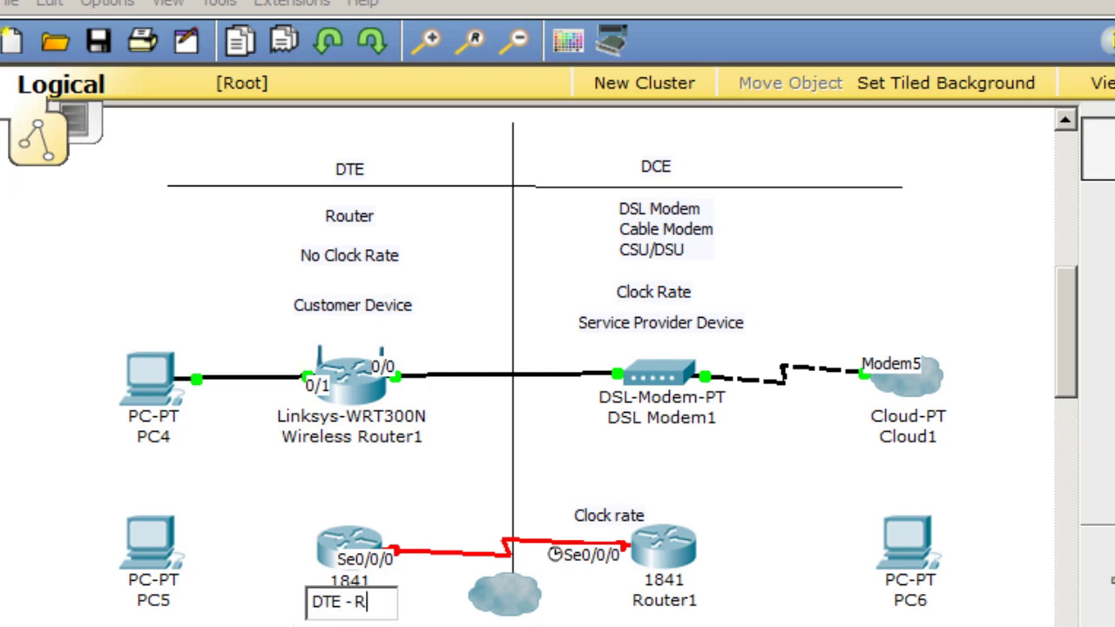
{"action": "type", "text": "outer"}
{"action": "key", "text": "Return"}
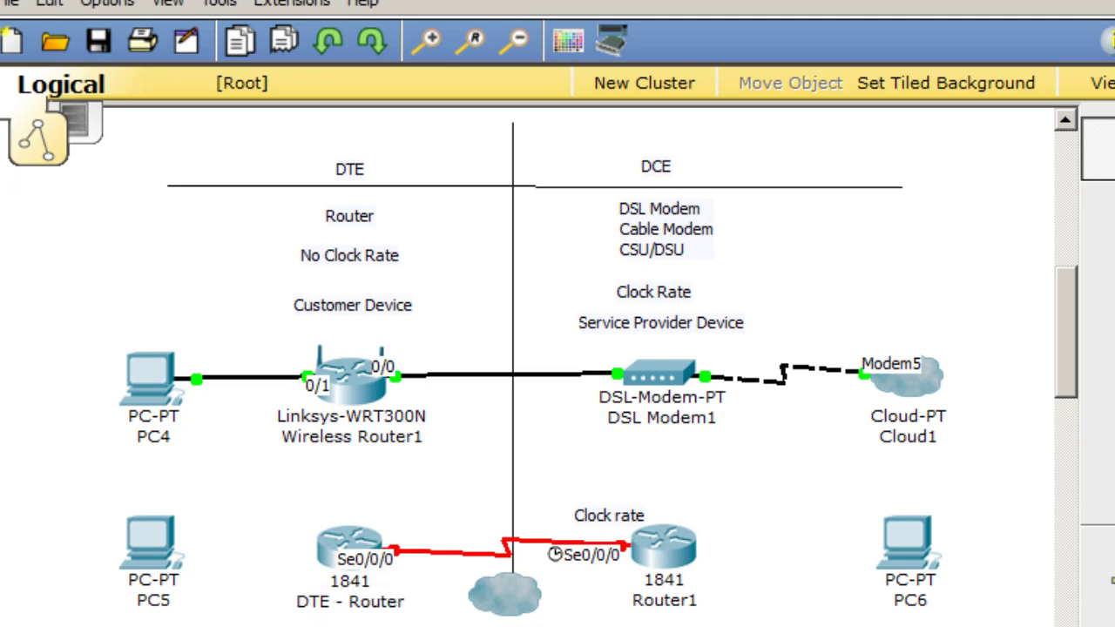
Rename Router1 to 'DCE - CSU/DSU'.
{"action": "left_click", "coordinate": [677, 602]}
{"action": "left_click_drag", "start_coordinate": [688, 601], "coordinate": [590, 612]}
{"action": "type", "text": "DCE - CSU"}
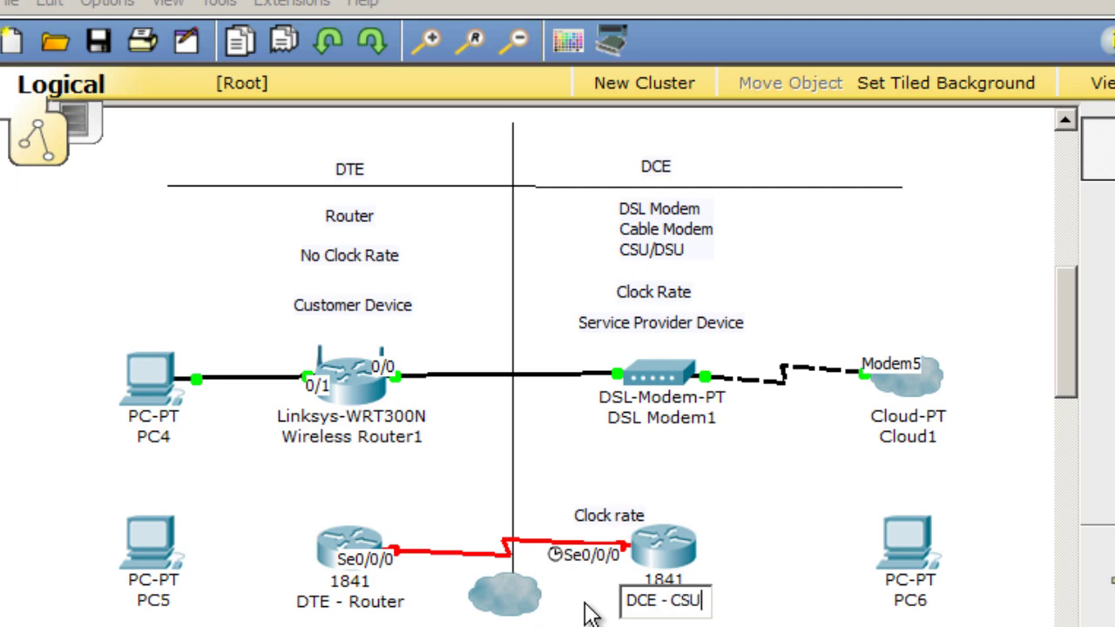
{"action": "type", "text": "DSU"}
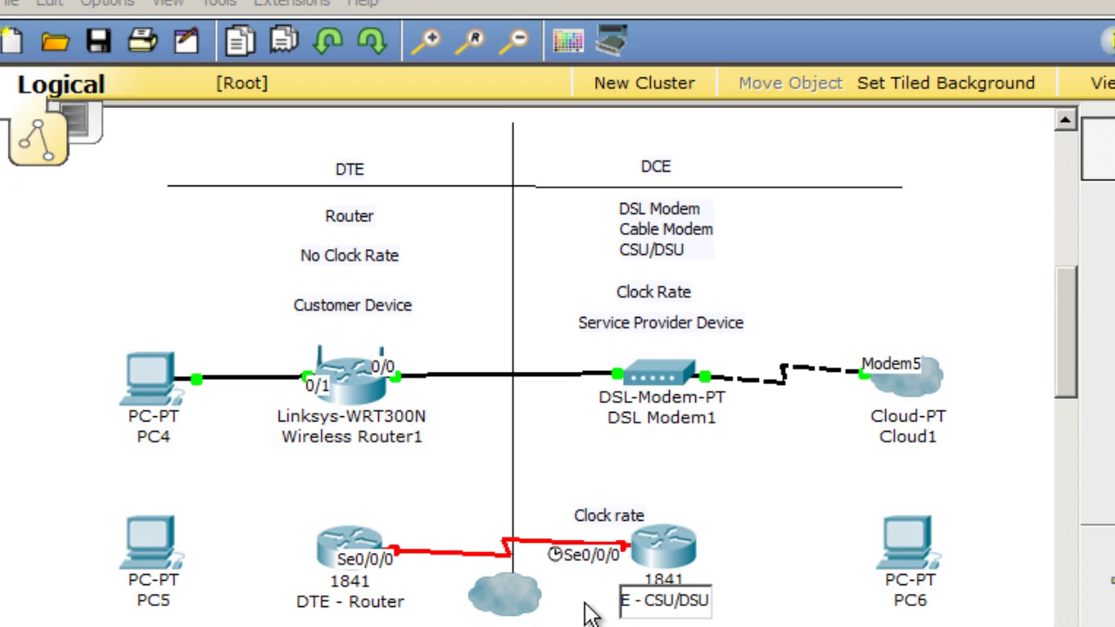
{"action": "key", "text": "Return"}
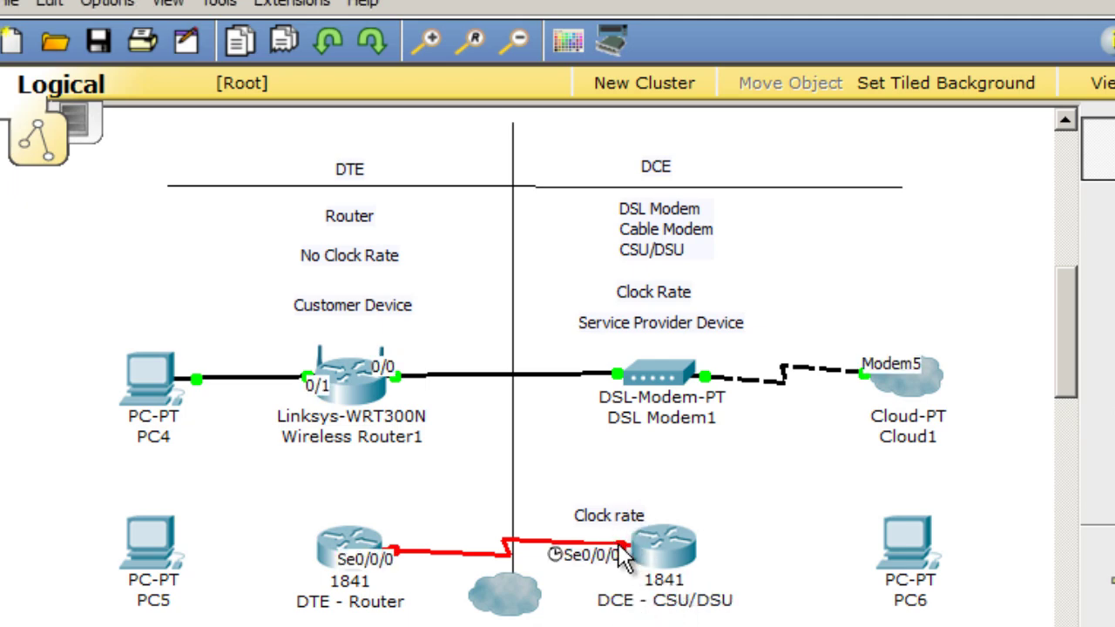
Move the Cloud-PT lower, away from the serial link between the DTE and DCE routers.
{"action": "mouse_move", "coordinate": [645, 560]}
{"action": "mouse_move", "coordinate": [527, 616]}
{"action": "left_mouse_down"}
{"action": "mouse_move", "coordinate": [514, 610]}
{"action": "mouse_move", "coordinate": [525, 595]}
{"action": "mouse_move", "coordinate": [523, 605]}
{"action": "left_mouse_up"}
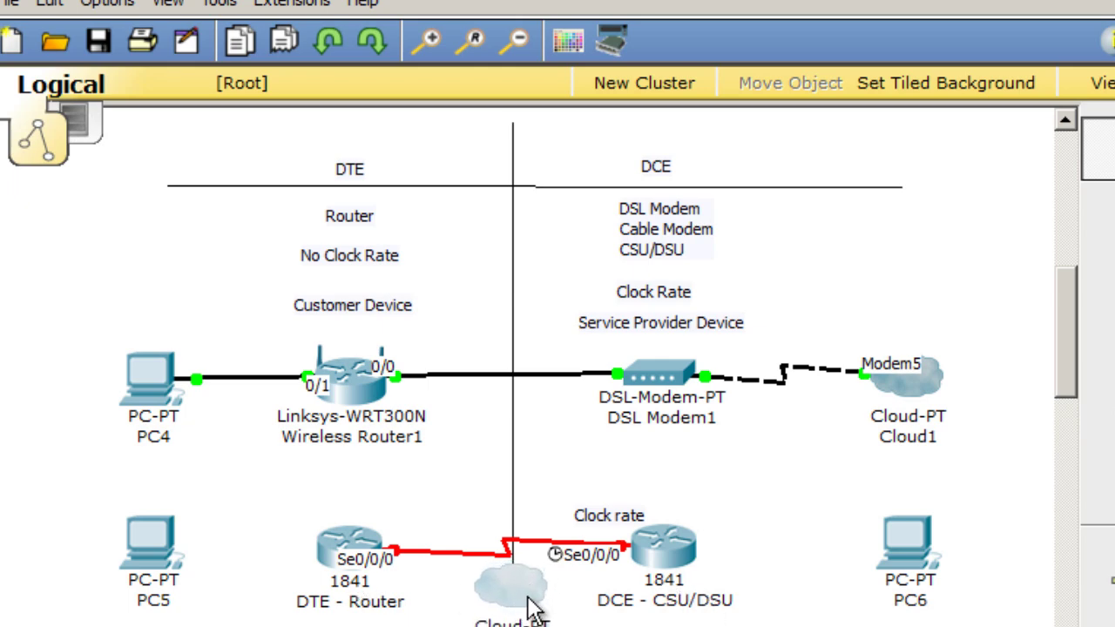
{"action": "left_click_drag", "start_coordinate": [528, 604], "coordinate": [536, 624]}
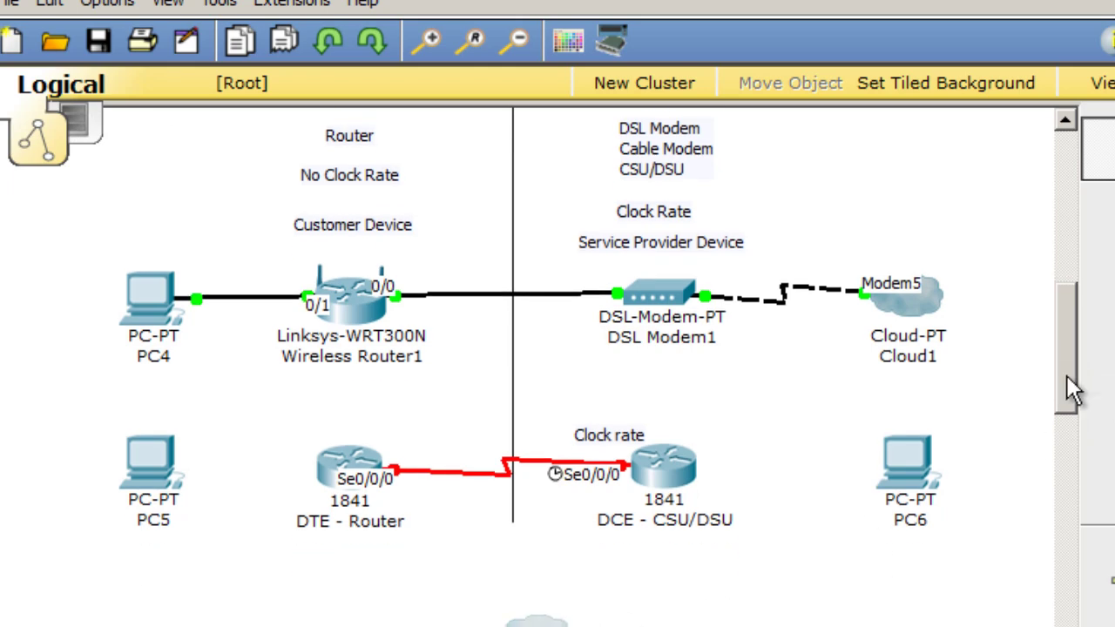
{"action": "left_click_drag", "start_coordinate": [1066, 386], "coordinate": [1058, 360]}
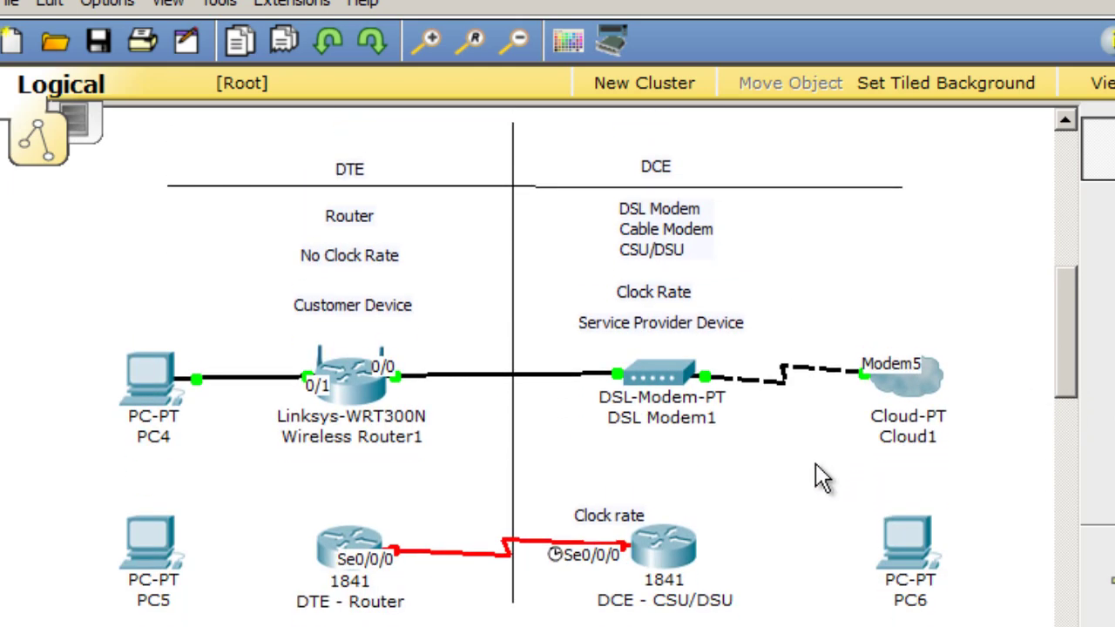